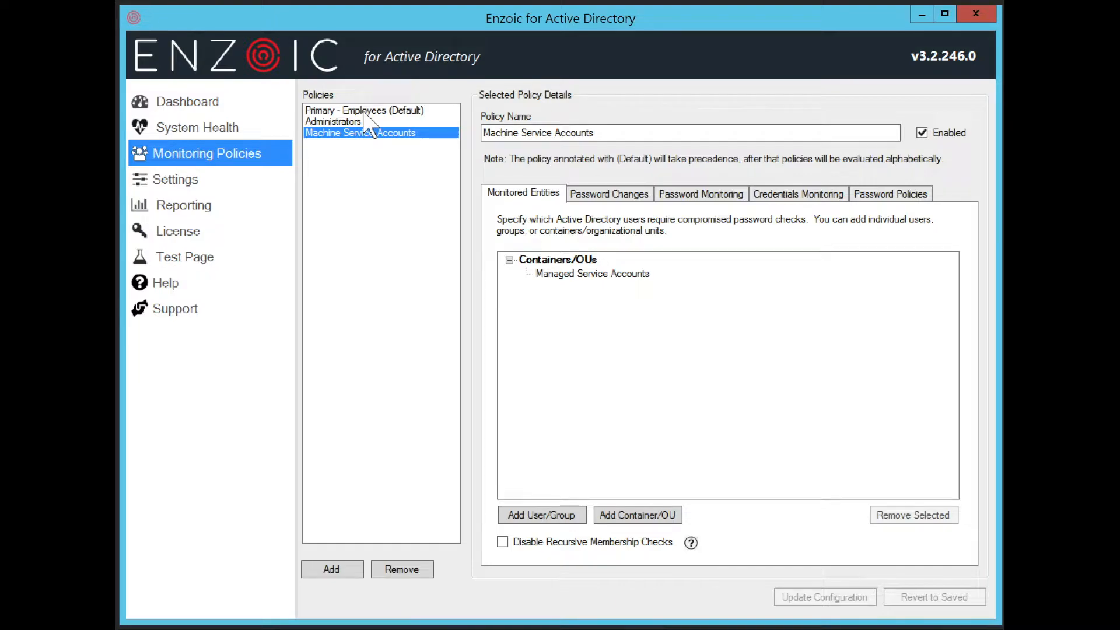
Open the Primary - Employees (Default) policy, confirm the Users group is monitored, and cancel Add User/Group.
click(364, 114)
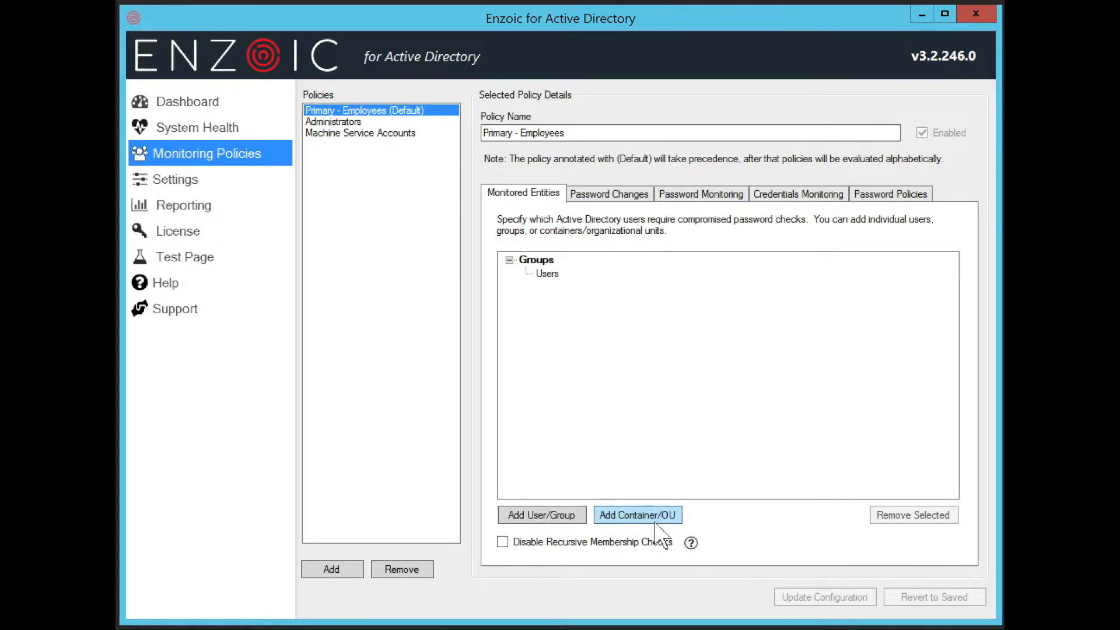
click(552, 518)
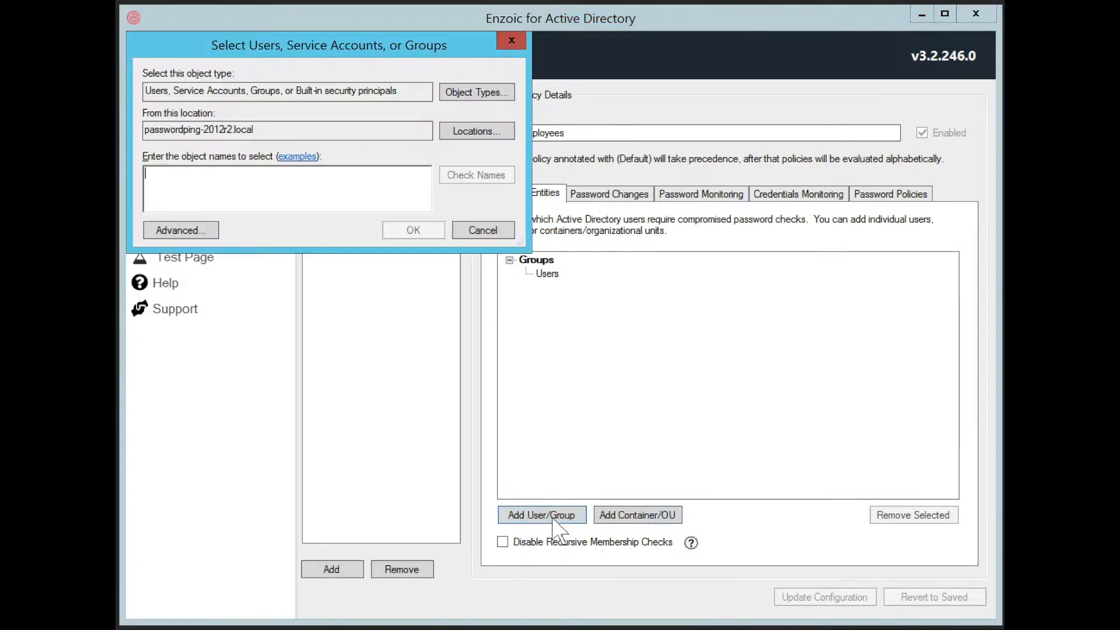
click(483, 231)
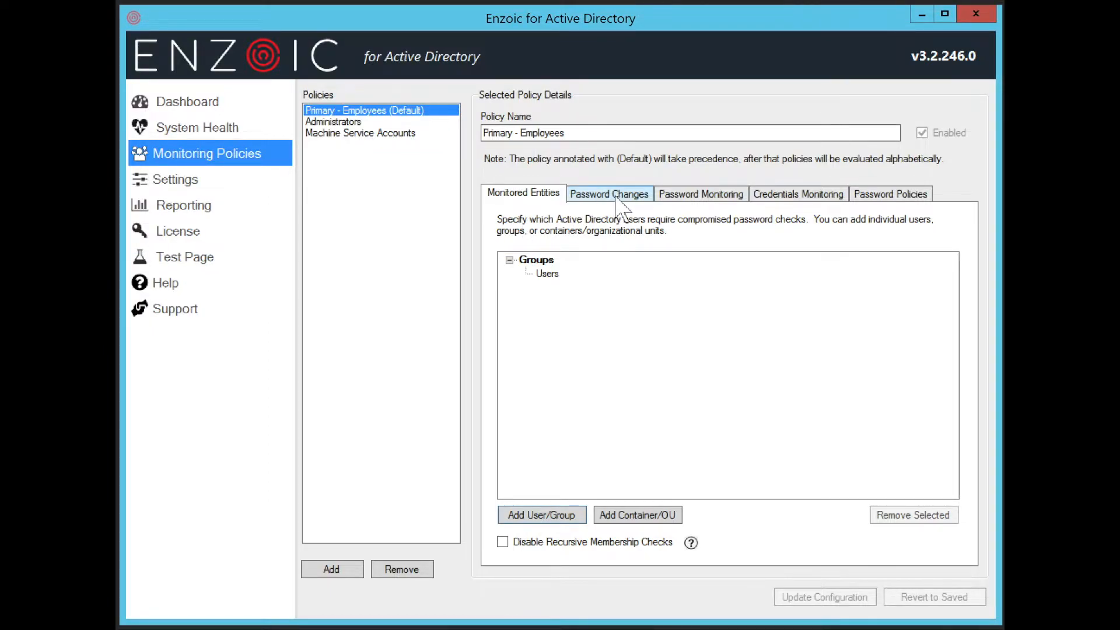
Review Password Monitoring: enabled, forced change at next login delayed 48, email notification on, action unchanged.
click(614, 196)
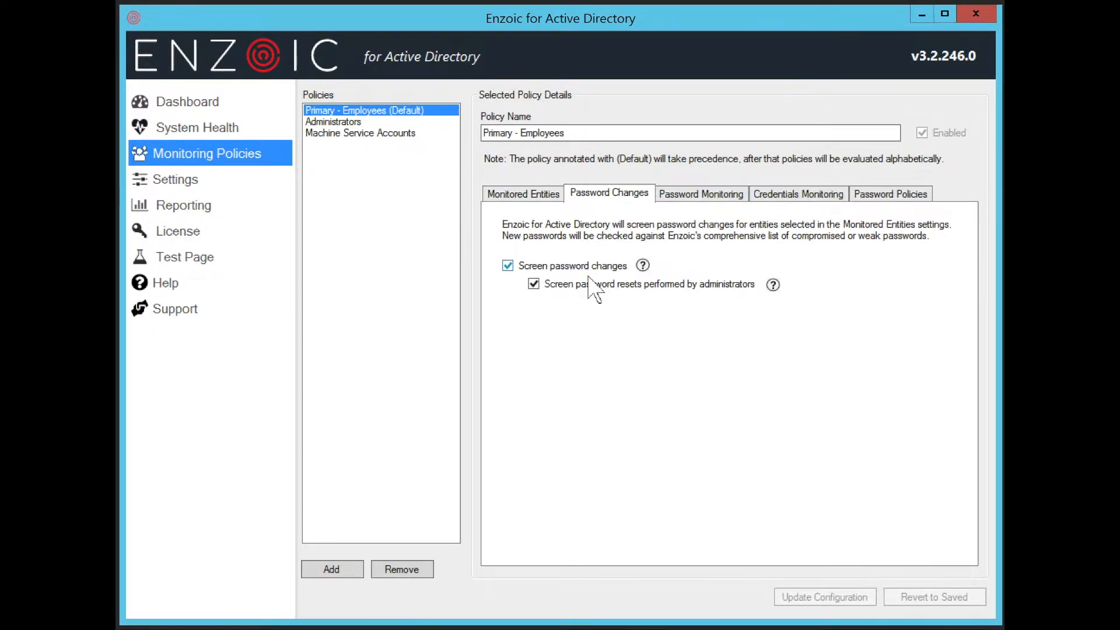
mouse_move(773, 285)
click(721, 207)
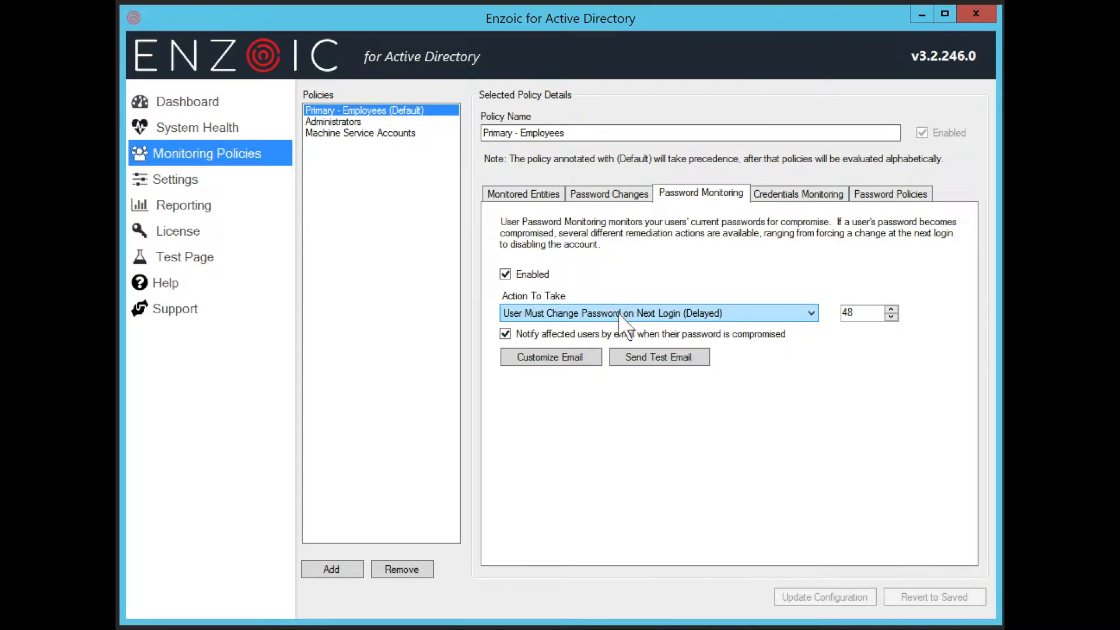
double_click(855, 312)
click(816, 315)
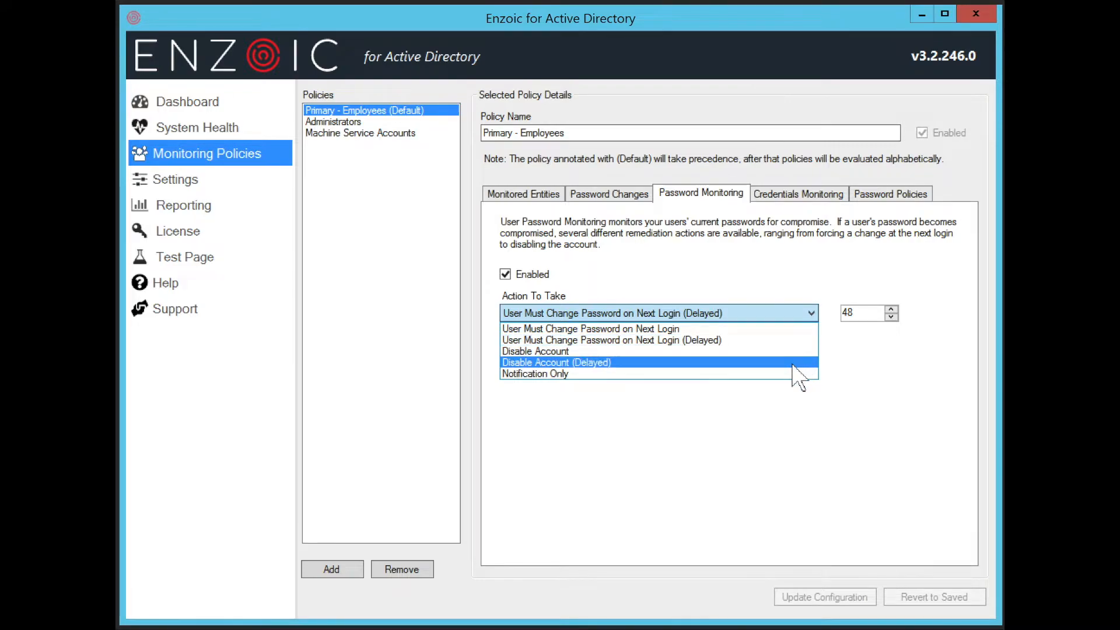
click(835, 359)
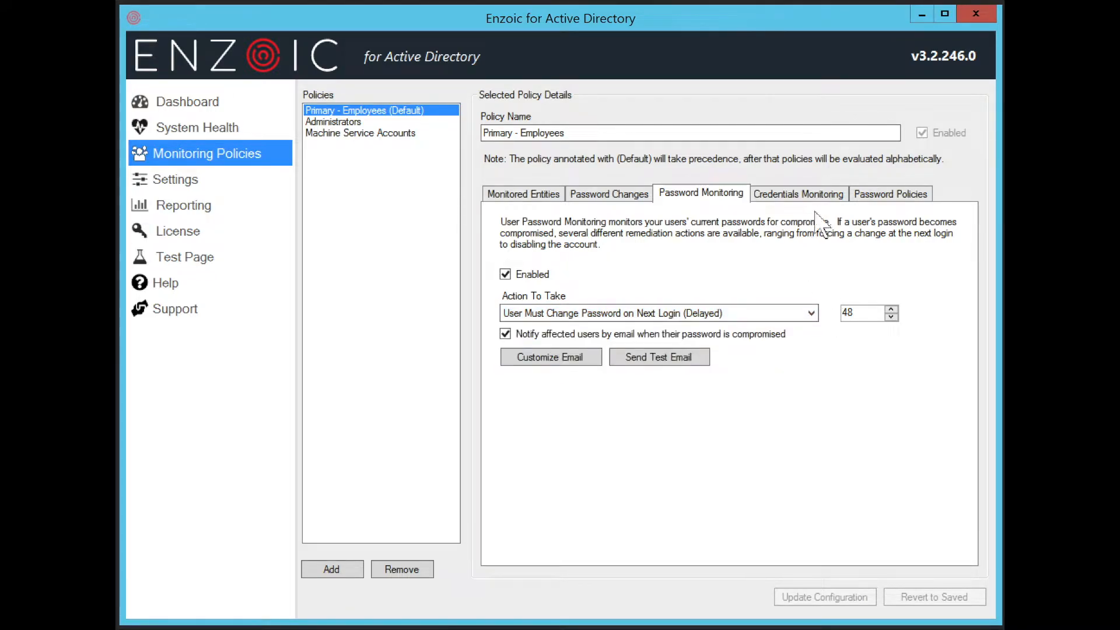
Make Credentials Monitoring email affected users while keeping Disable Account as the action.
click(822, 195)
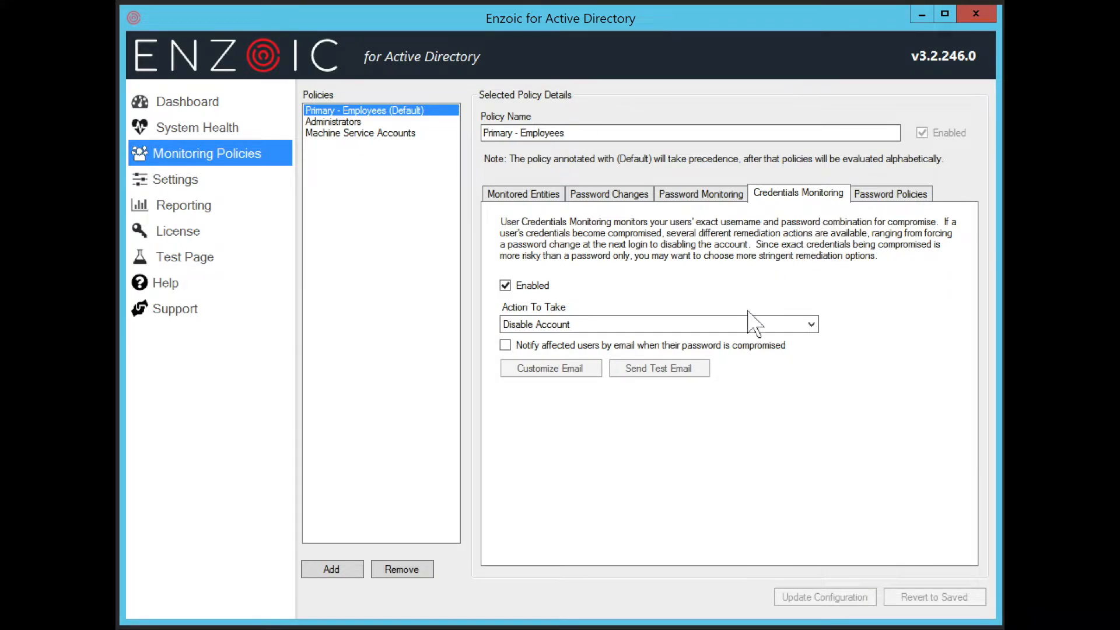
click(735, 345)
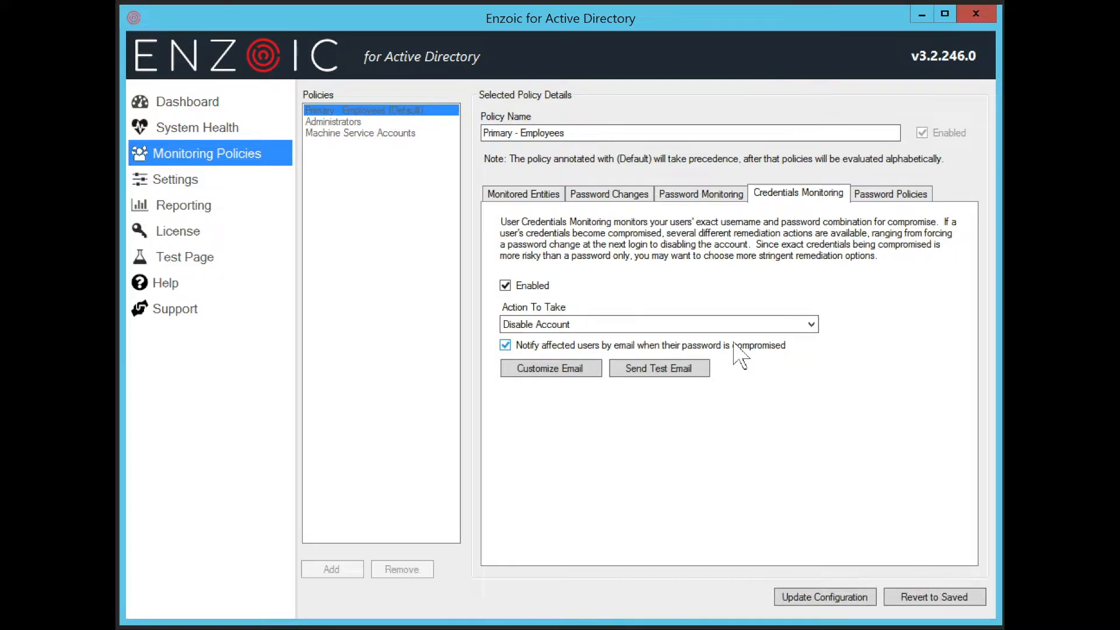
click(752, 328)
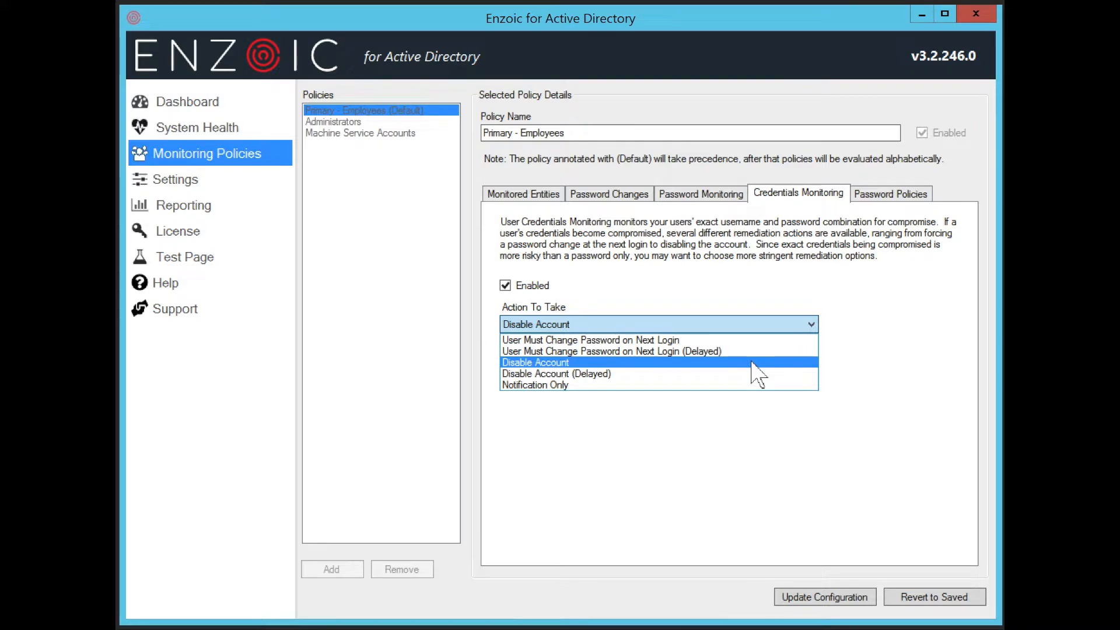
click(752, 362)
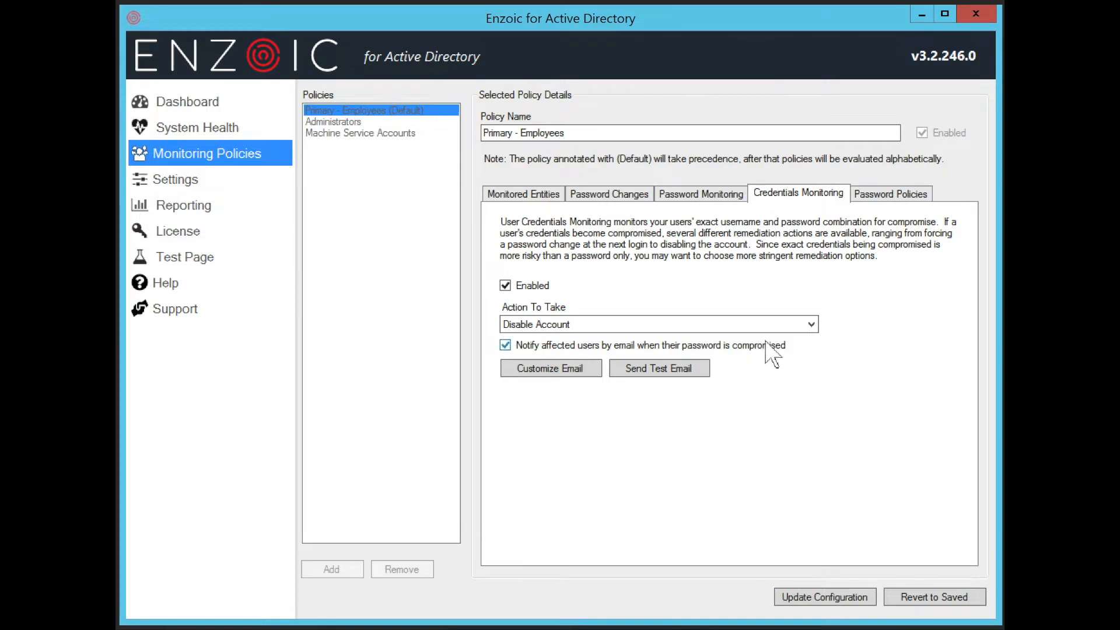
click(895, 196)
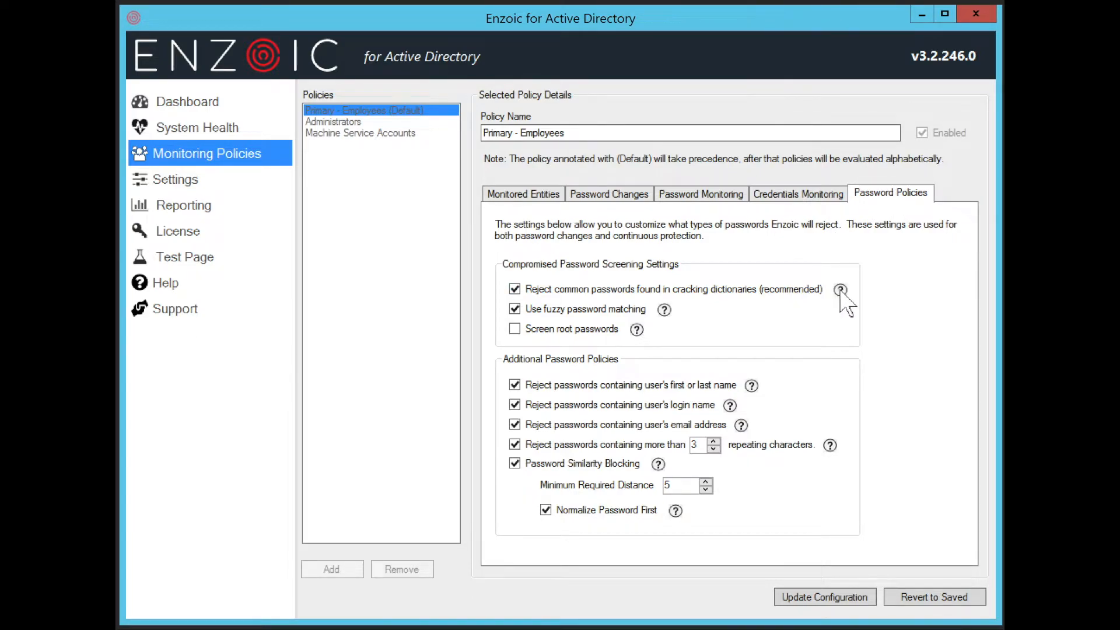
Tick 'Screen root passwords' in Password Policies and select the Minimum Required Distance value.
mouse_move(839, 291)
mouse_move(668, 312)
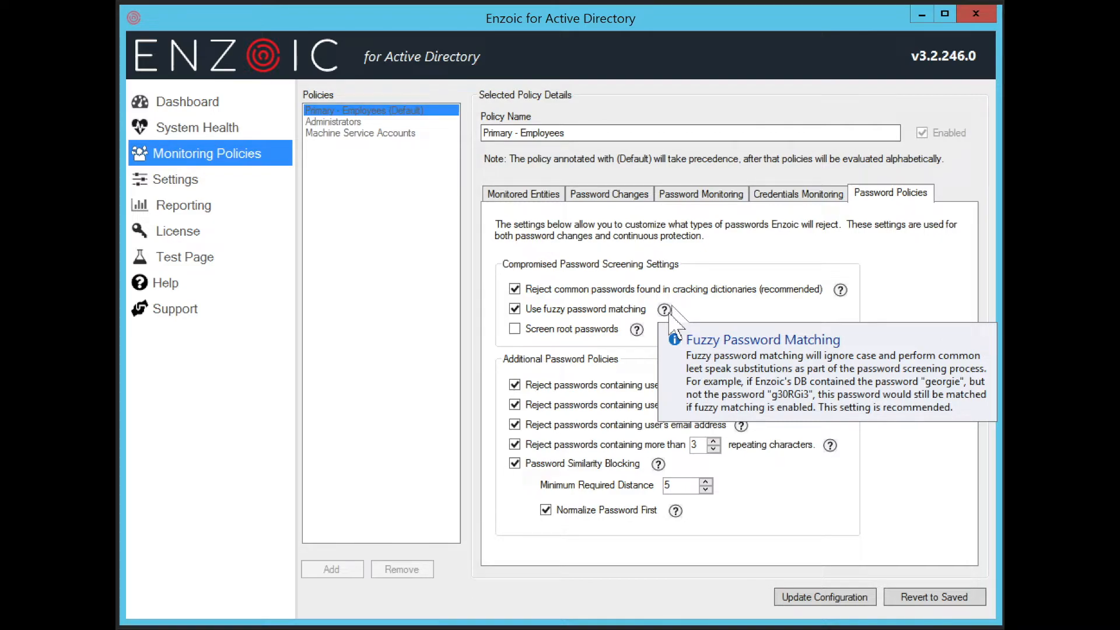
click(605, 331)
mouse_move(636, 330)
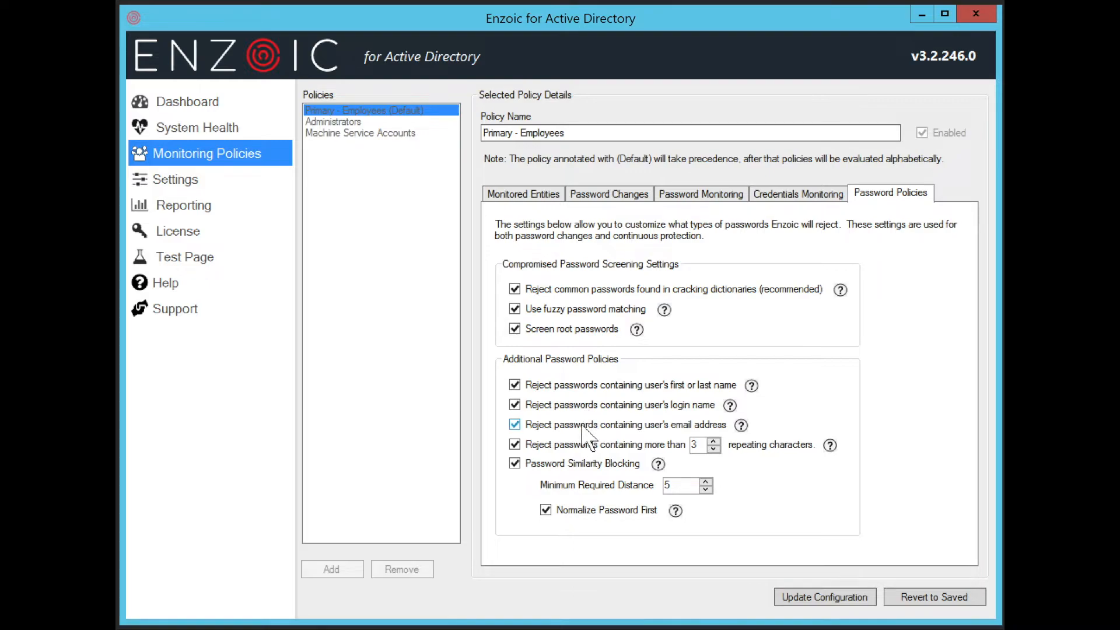
mouse_move(740, 425)
mouse_move(830, 446)
mouse_move(662, 464)
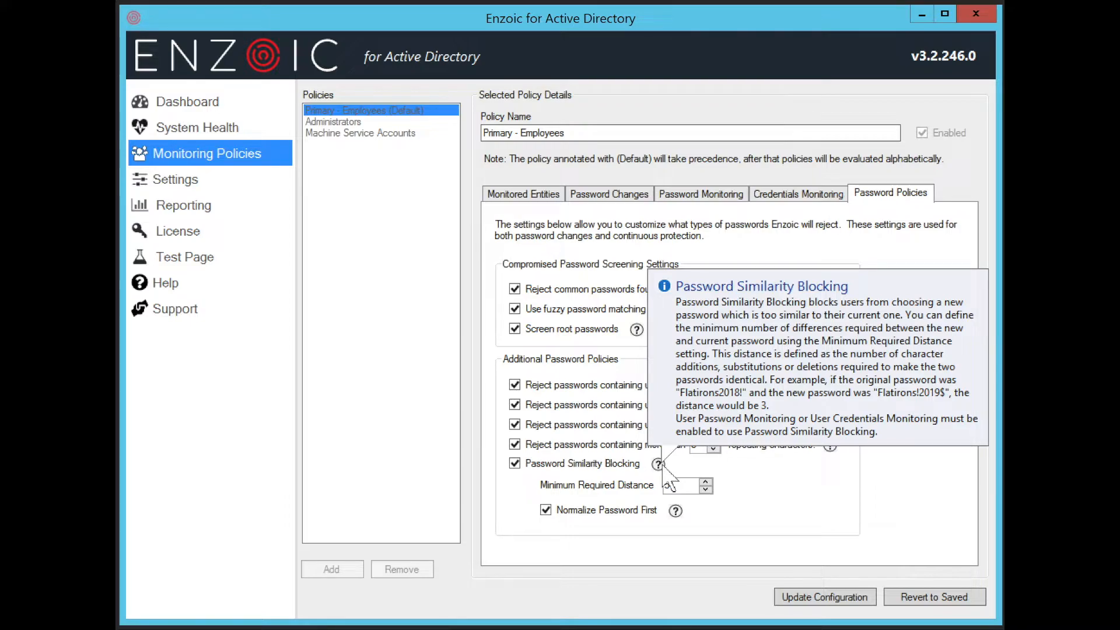
double_click(670, 487)
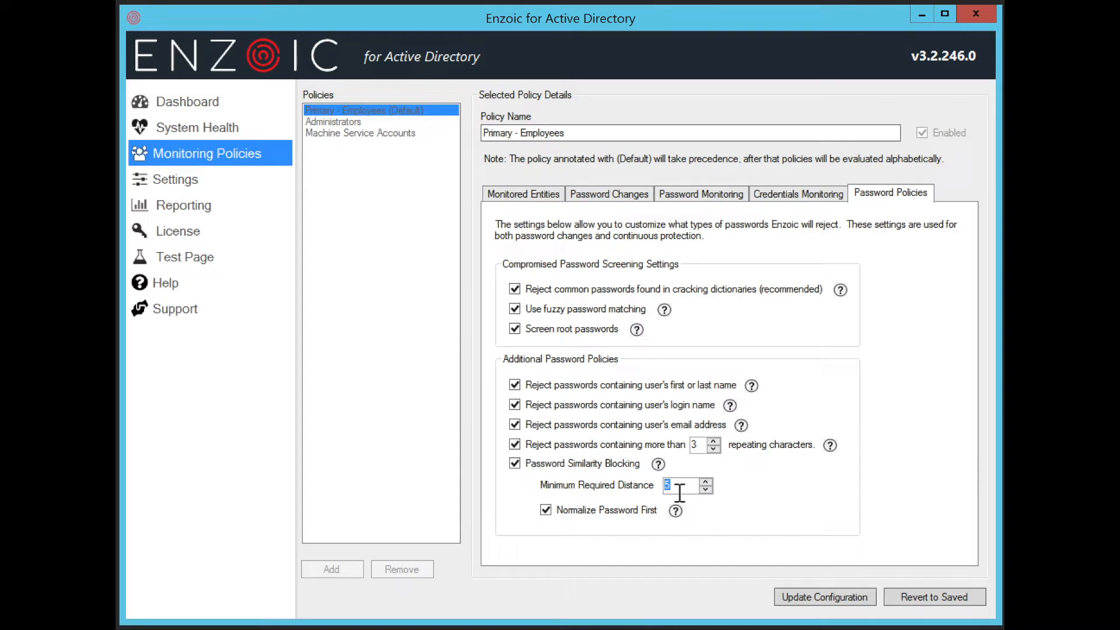
click(178, 181)
Save the policy changes and review the 3000 ms password check timeout in Network Settings.
click(507, 387)
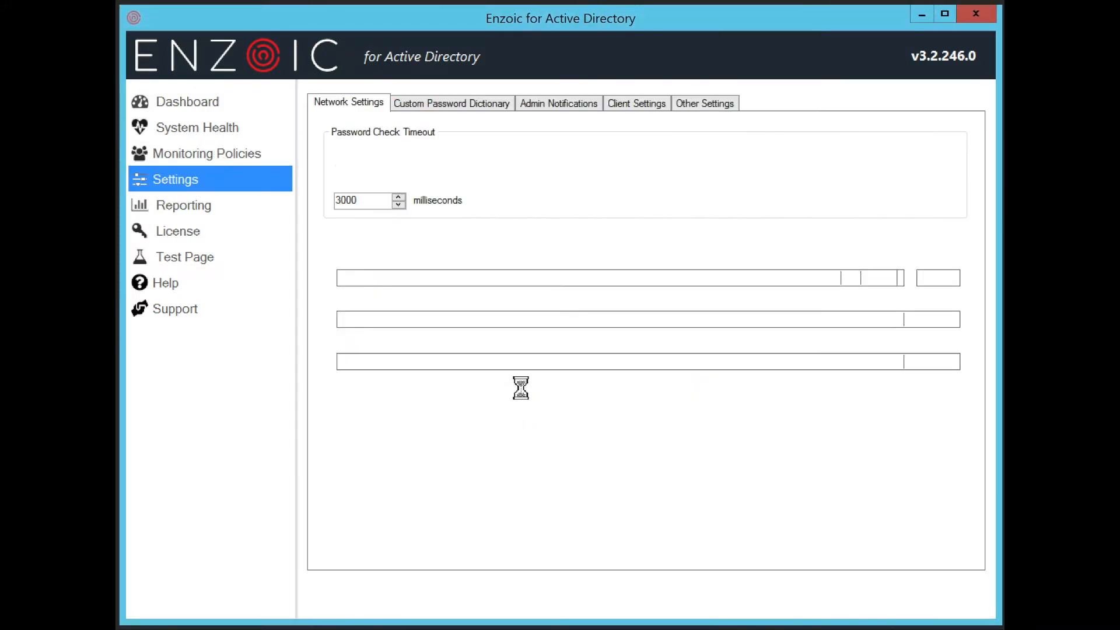
drag(375, 200, 300, 212)
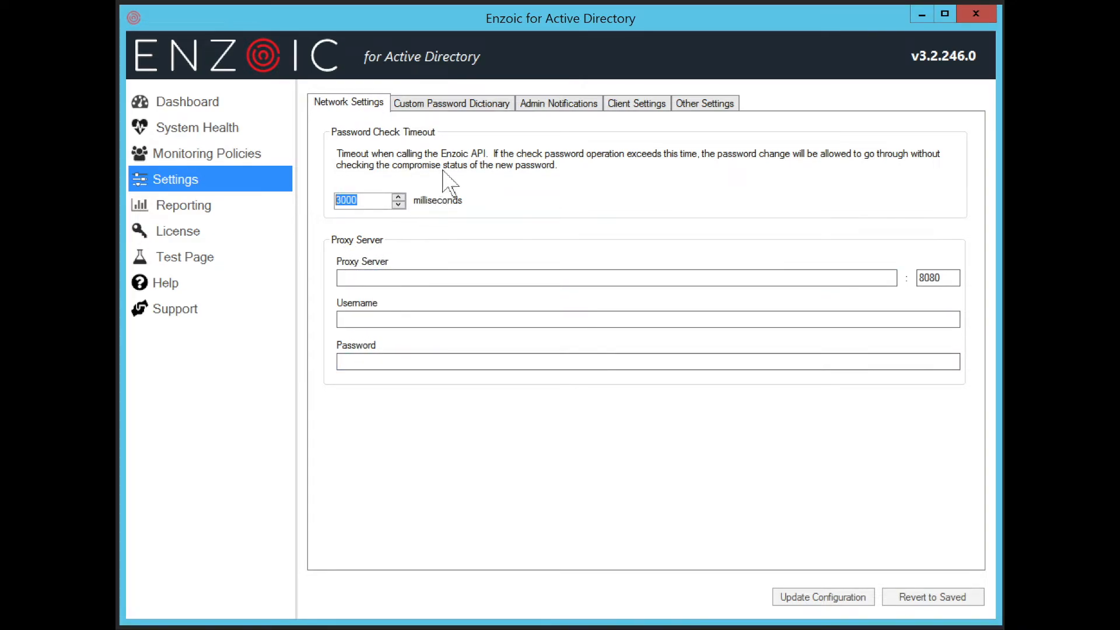
click(481, 109)
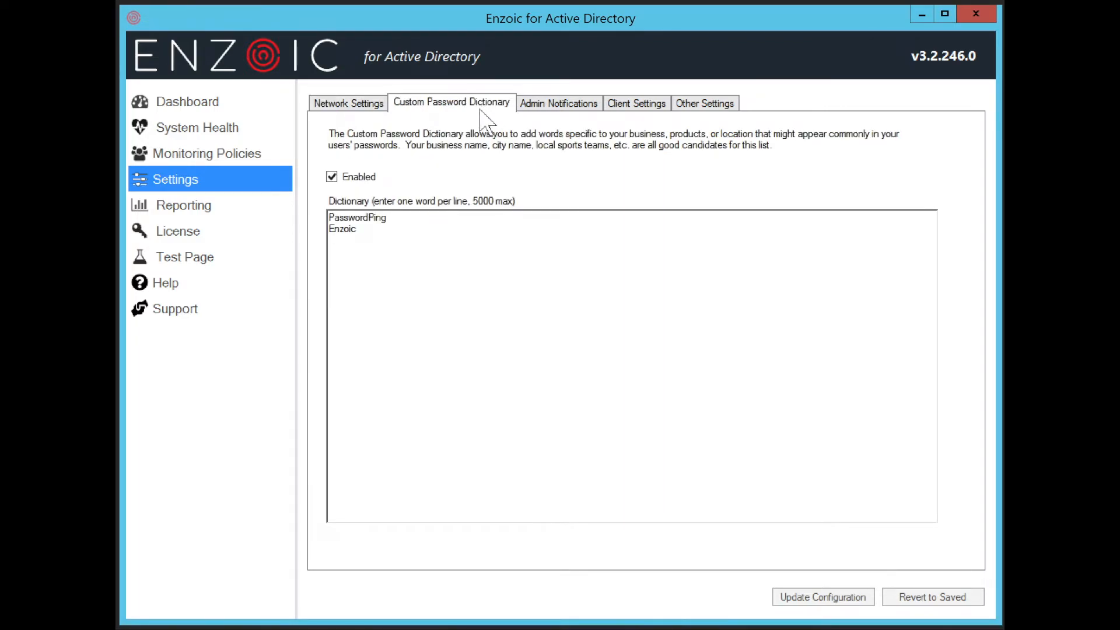
Add 'boulder' on a new line after Enzoic in the custom dictionary and update the configuration.
click(408, 220)
click(411, 231)
key(Return)
text(boulder)
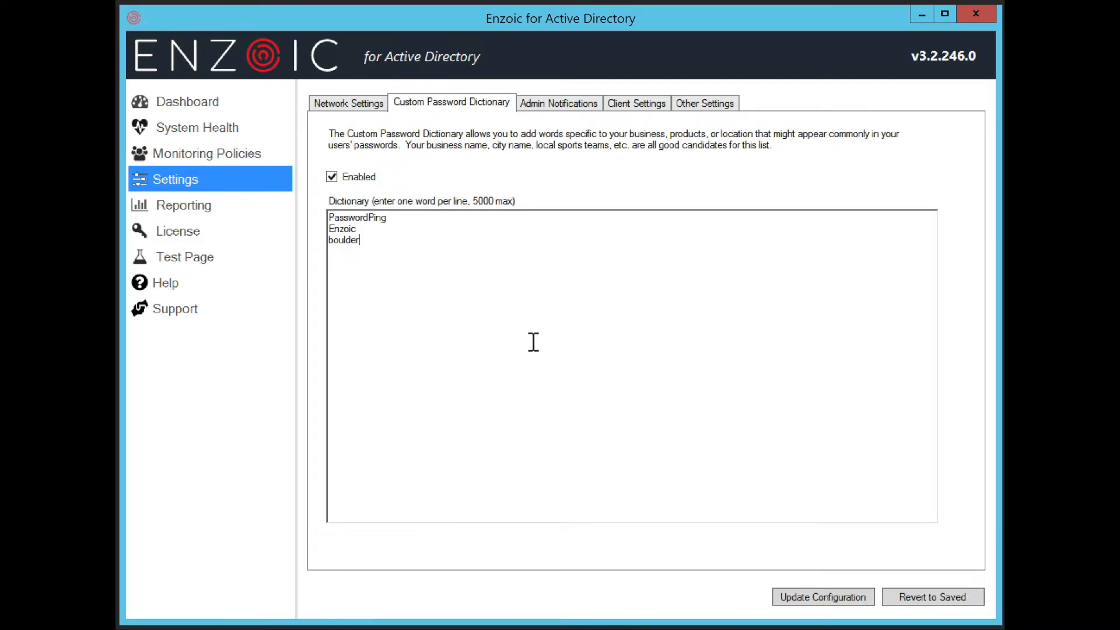
click(830, 597)
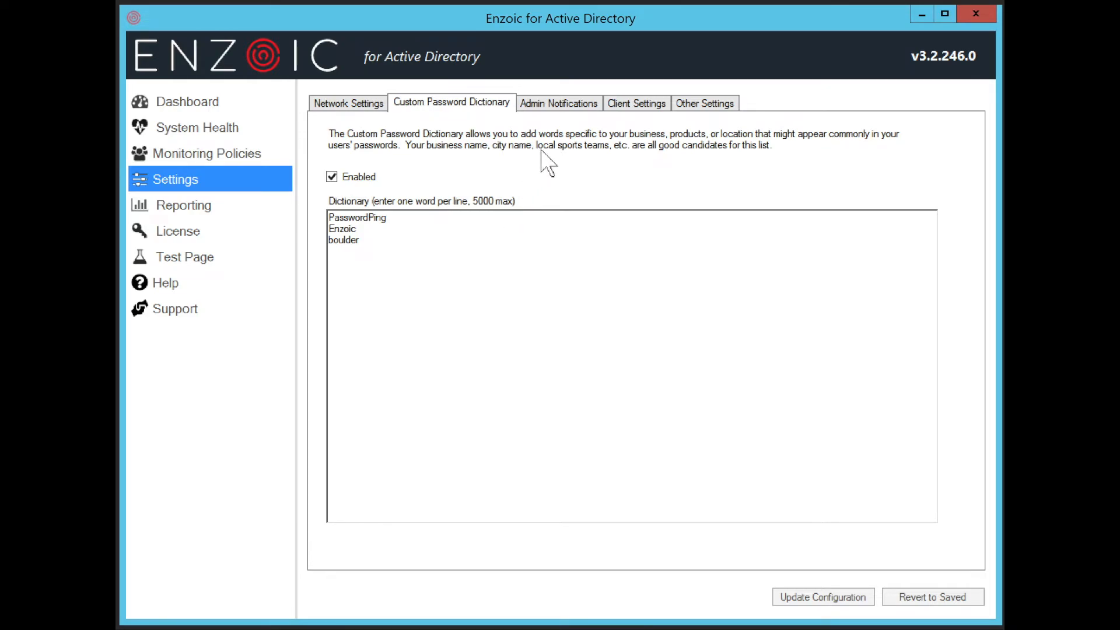
click(567, 111)
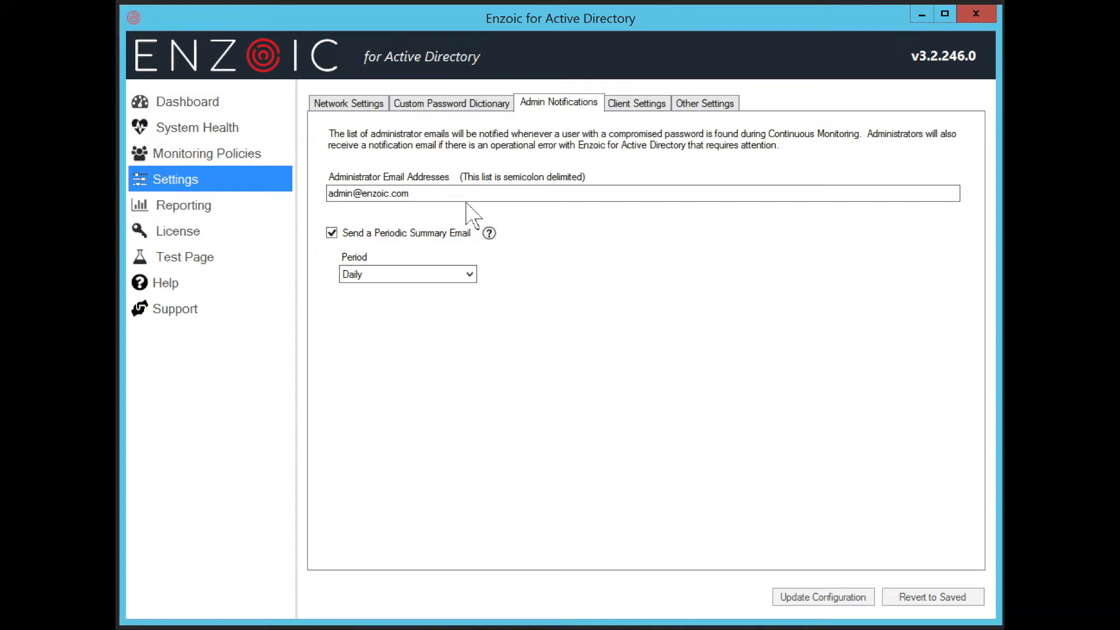
mouse_move(492, 235)
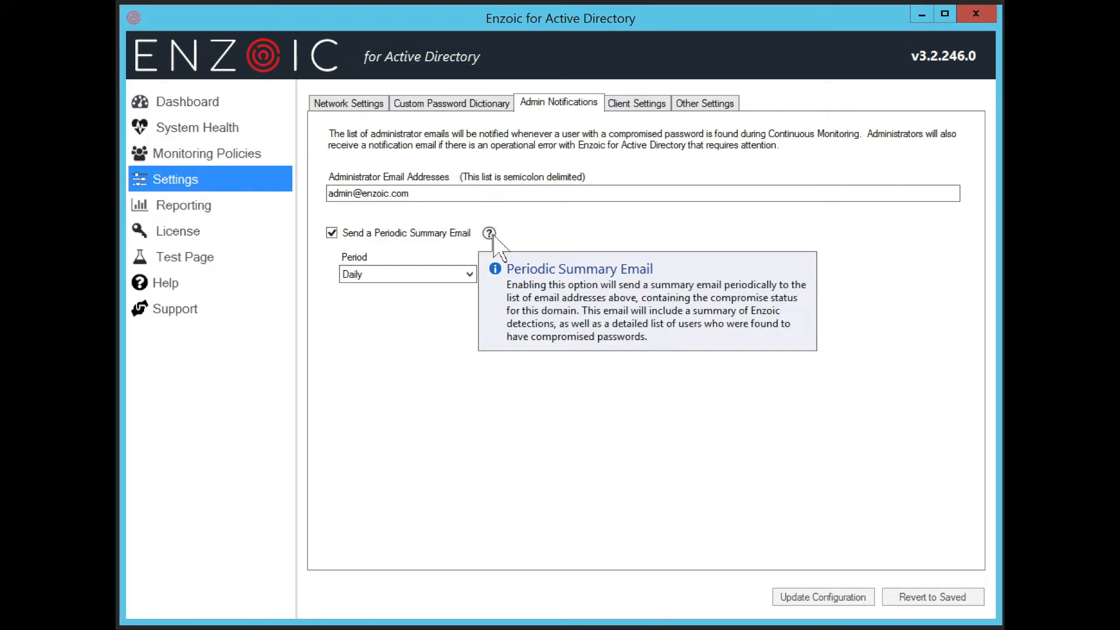
click(467, 274)
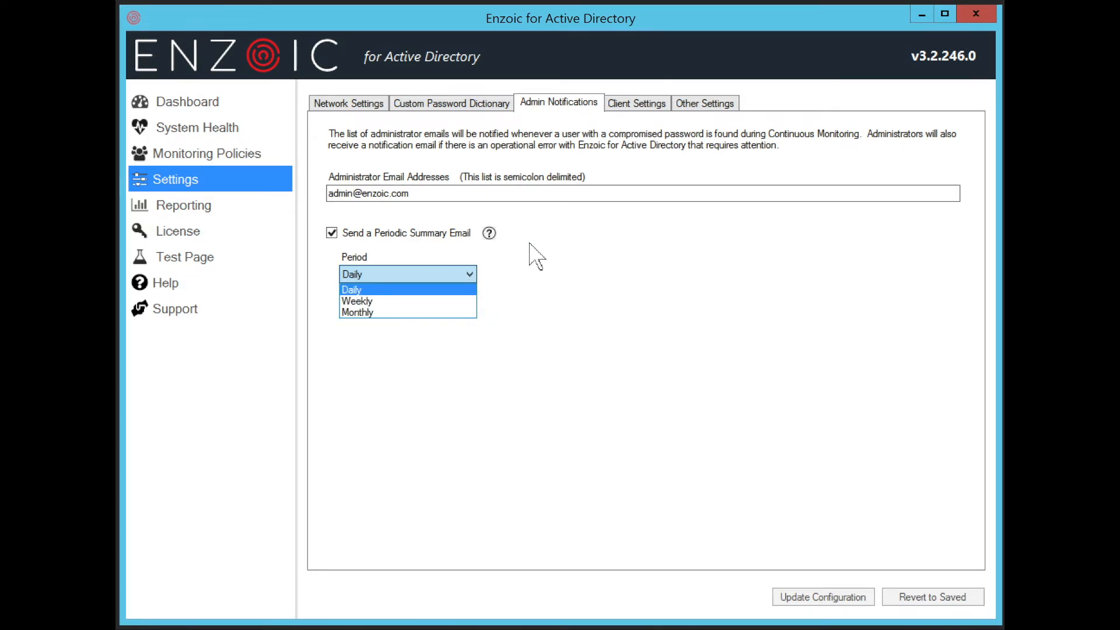
click(635, 107)
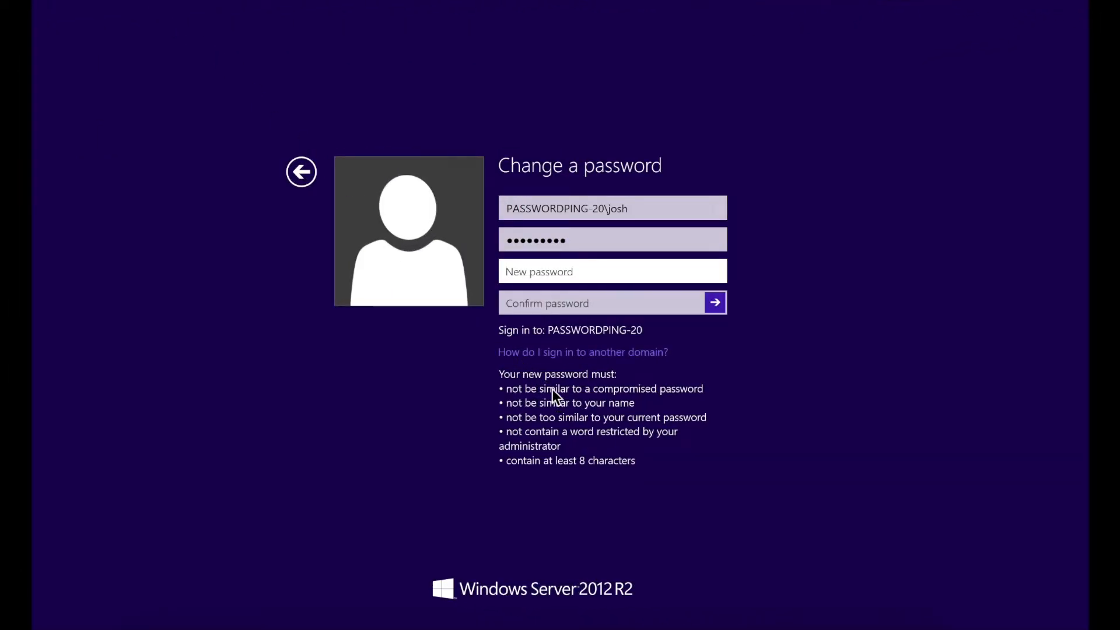
Enter the new password and its confirmation, submit it, and dismiss the rejection message.
text(*********)
key(Tab)
text(*********)
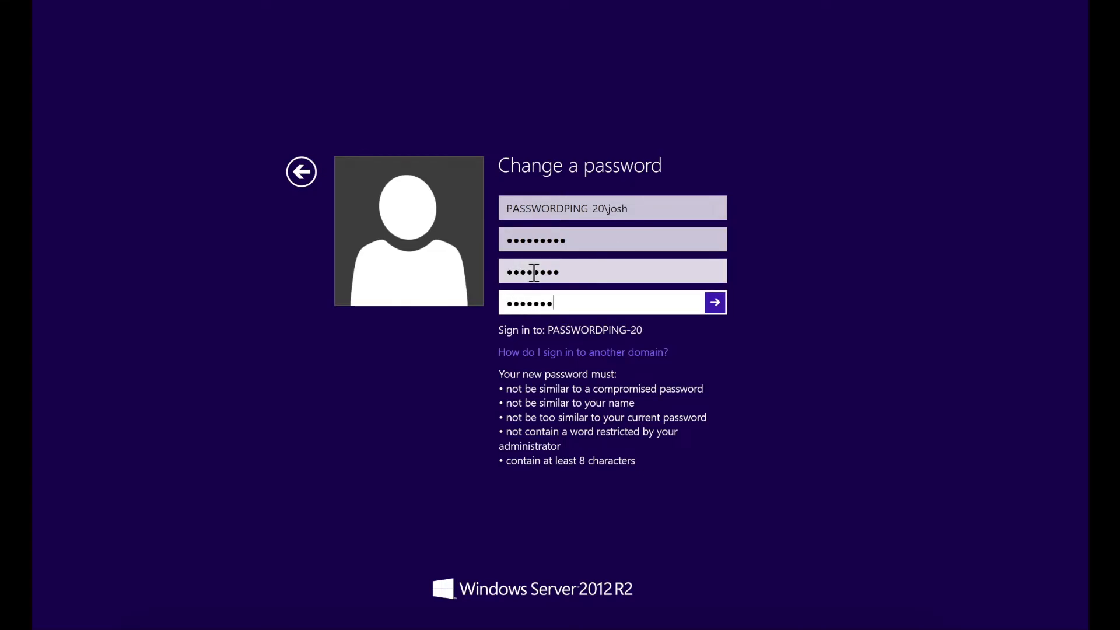
key(Return)
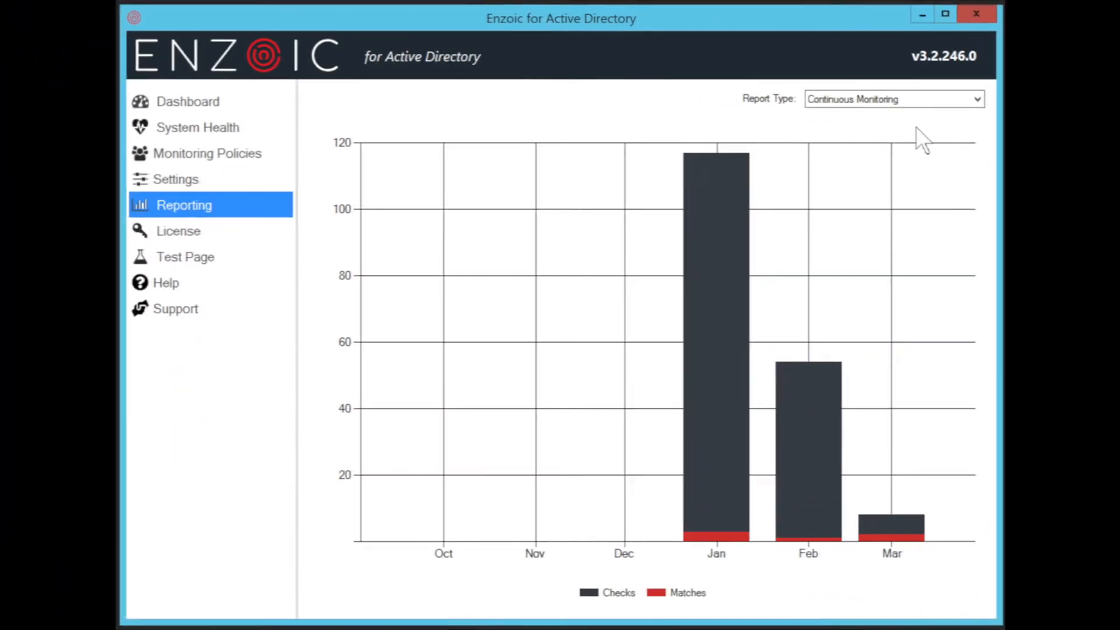
click(928, 100)
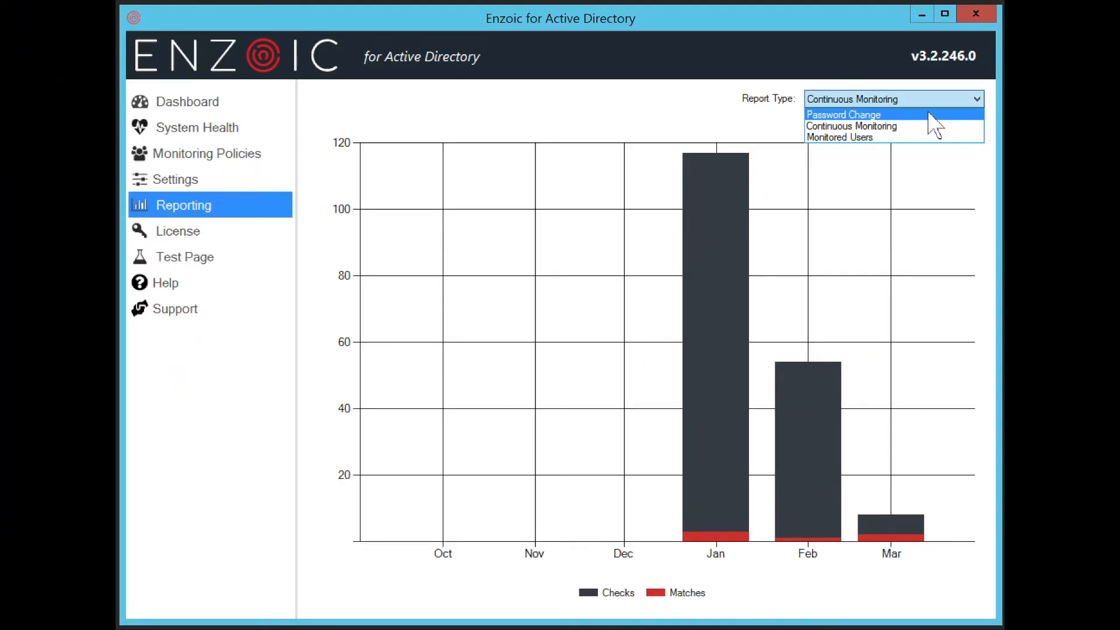
Change the report type from Continuous Monitoring to Monitored Users.
click(818, 403)
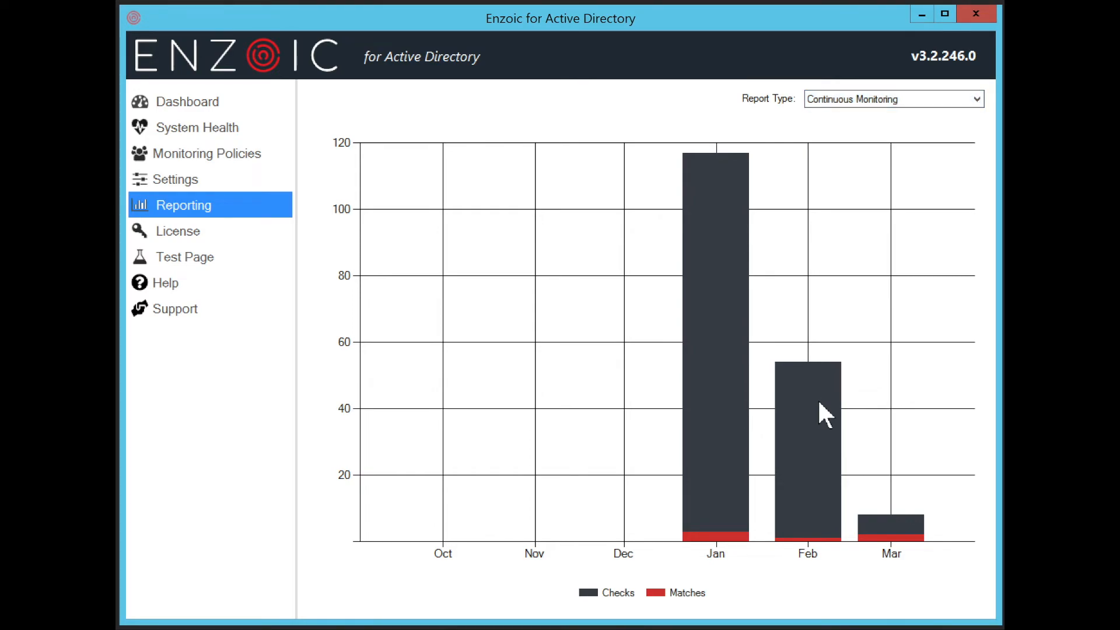
mouse_move(817, 389)
click(878, 104)
click(872, 138)
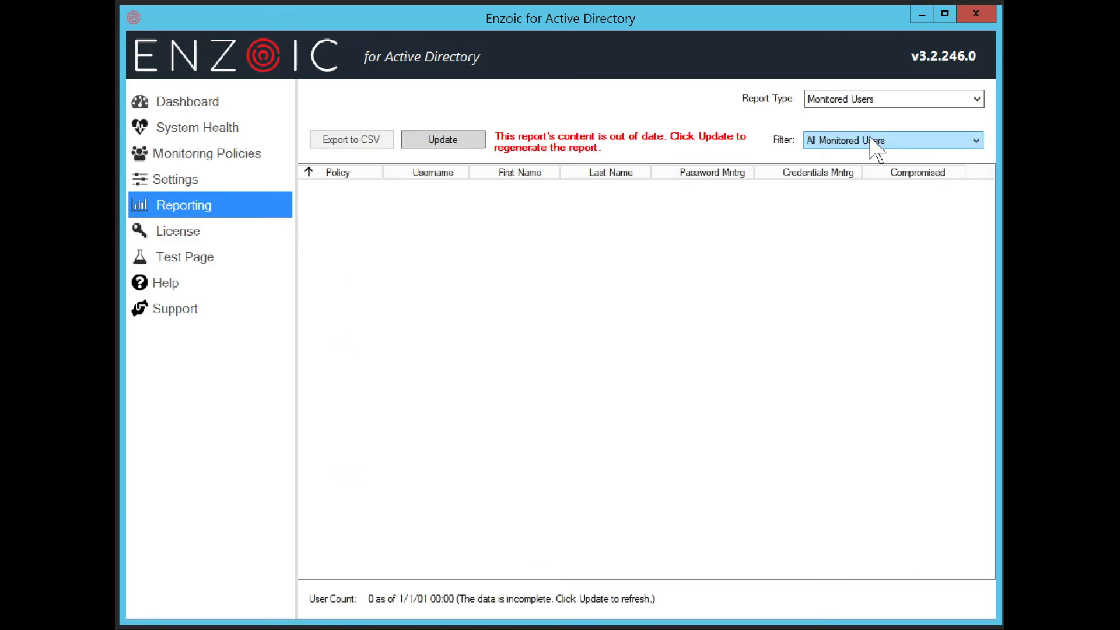